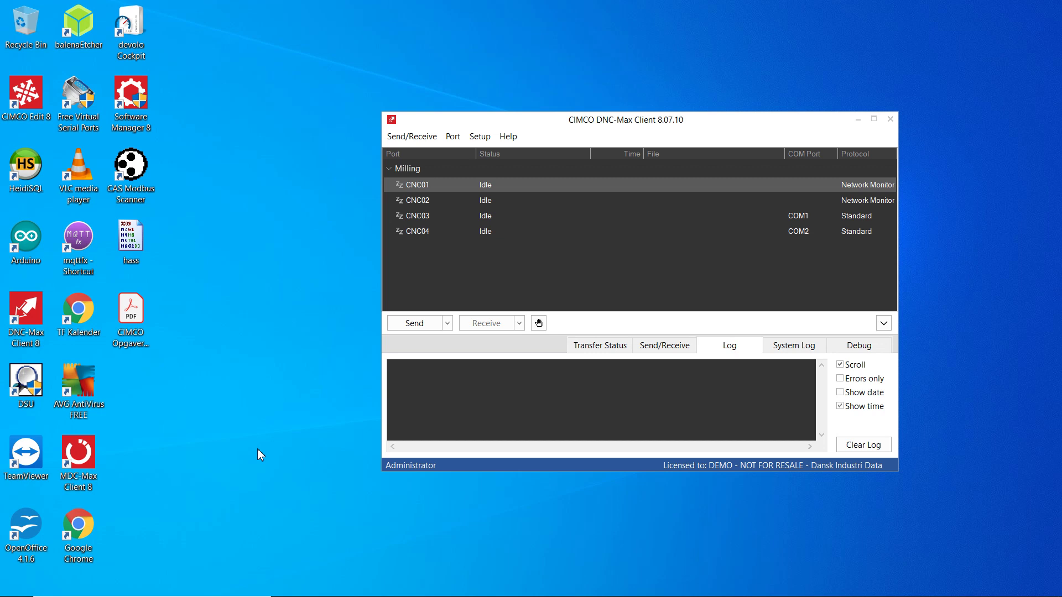
# Switch to HeidiSQL and examine the column structure of the orders table in the test database
pyautogui.moveTo(326, 565)
pyautogui.moveTo(420, 596)
pyautogui.moveTo(492, 588)
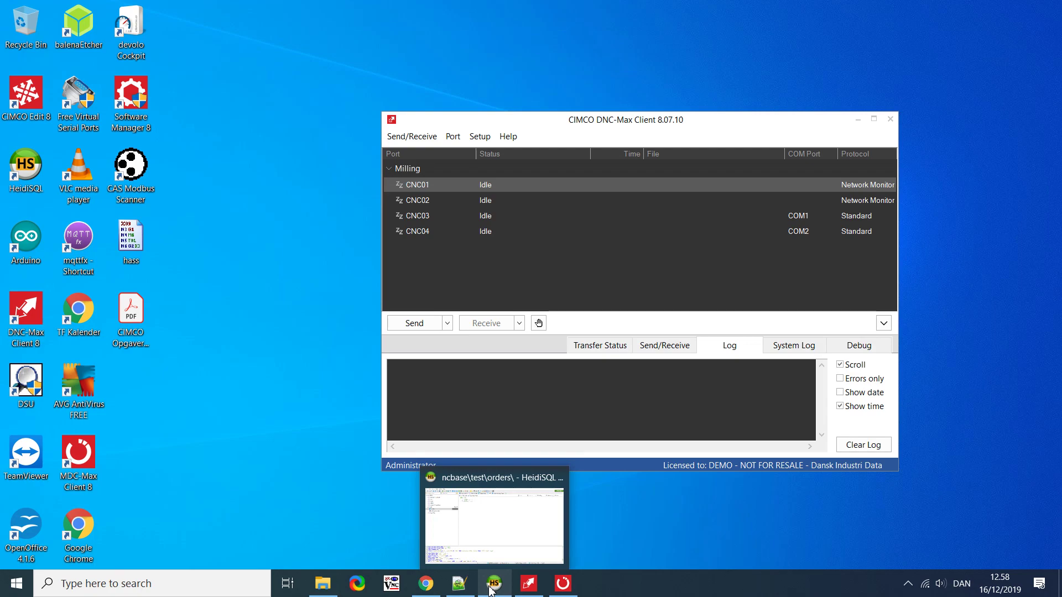
pyautogui.click(492, 588)
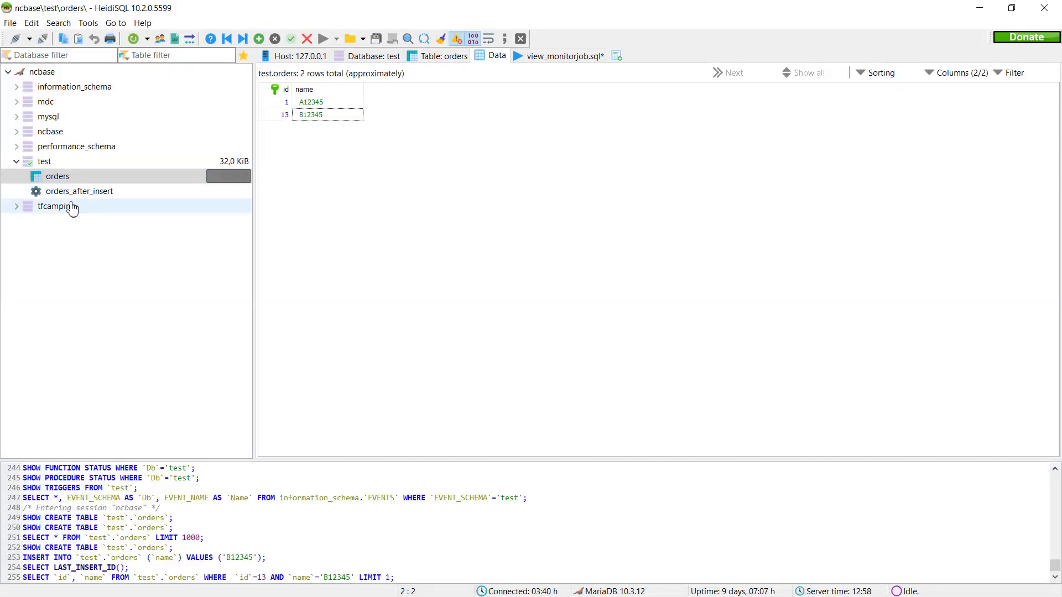
pyautogui.click(45, 162)
pyautogui.click(22, 177)
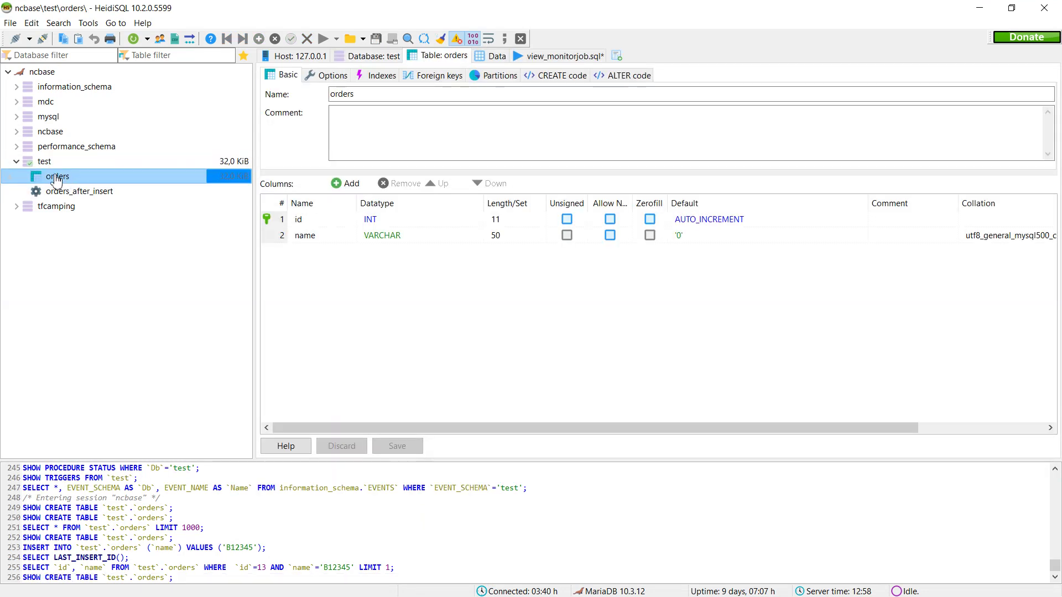
pyautogui.click(355, 236)
# Examine the statement and CREATE code of the orders_after_insert trigger, and minimise HeidiSQL
pyautogui.click(67, 197)
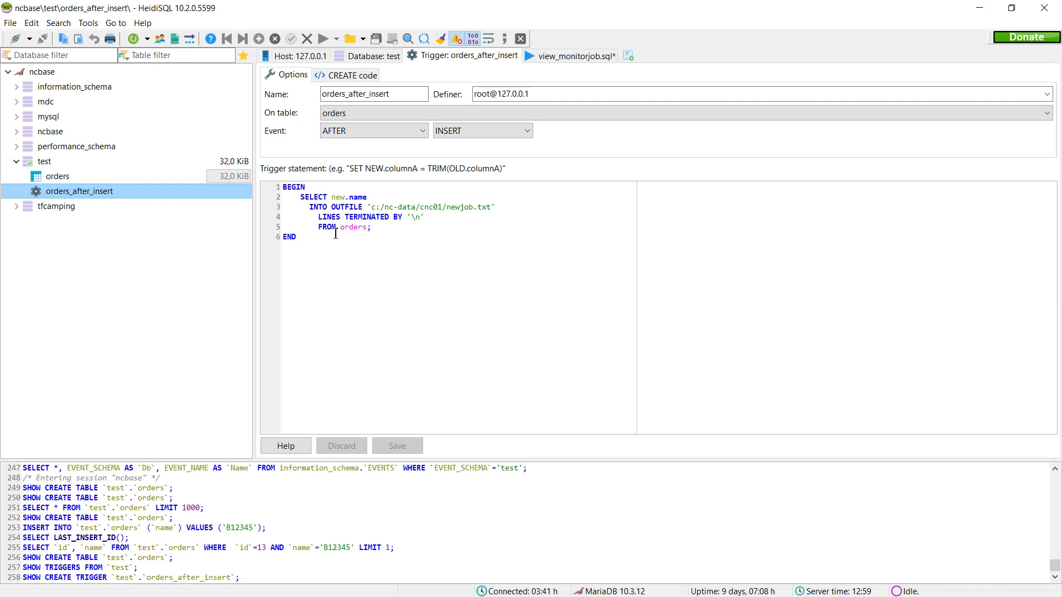
pyautogui.click(353, 75)
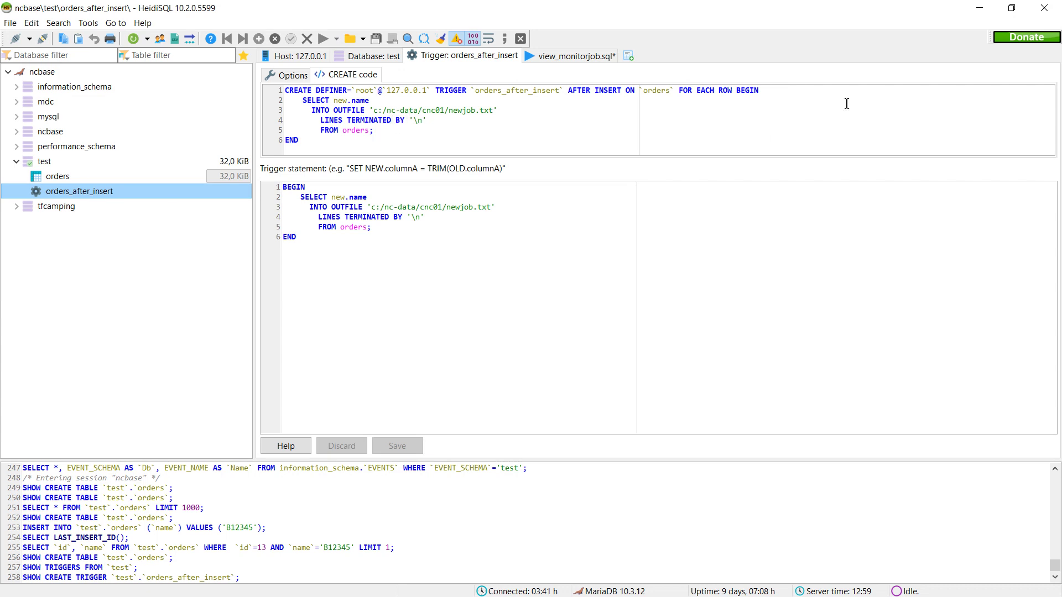
pyautogui.click(979, 8)
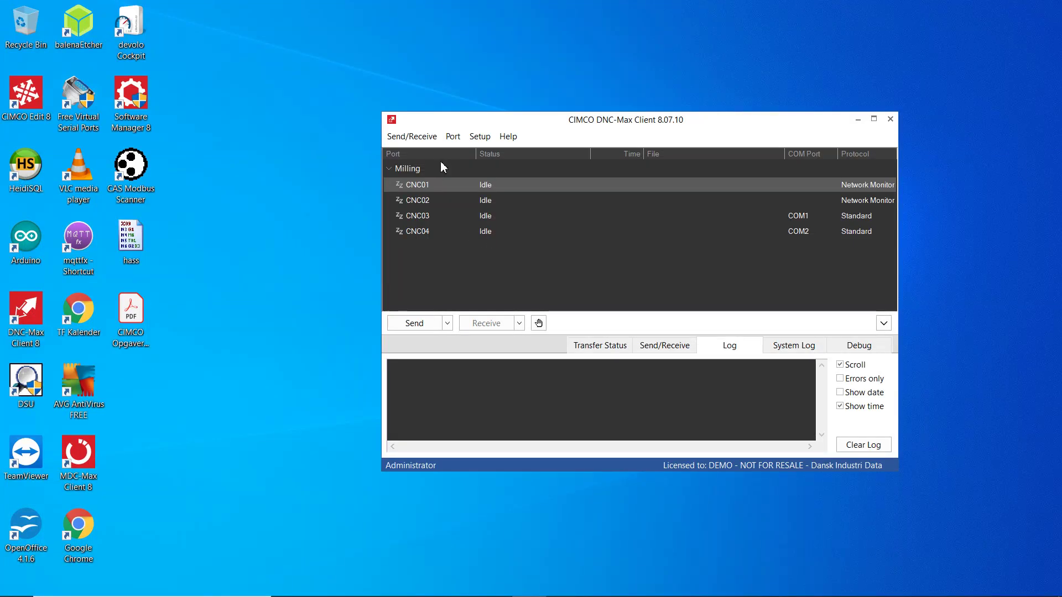
# Review the auto receive settings and the Main set of port CNC01 in DNC-Max Client, and leave the configuration without saving
pyautogui.click(453, 137)
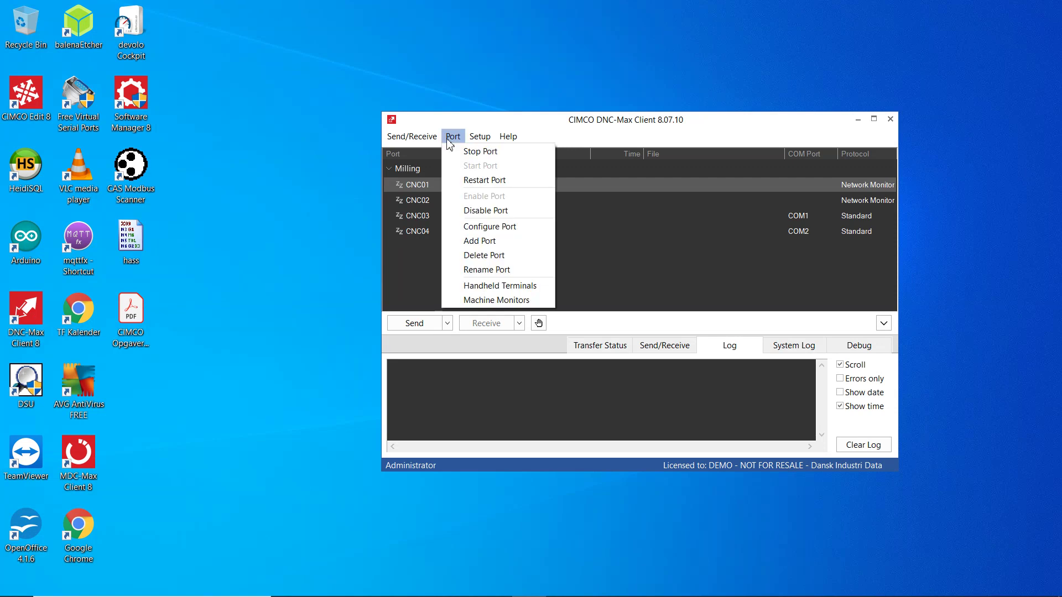
pyautogui.click(470, 231)
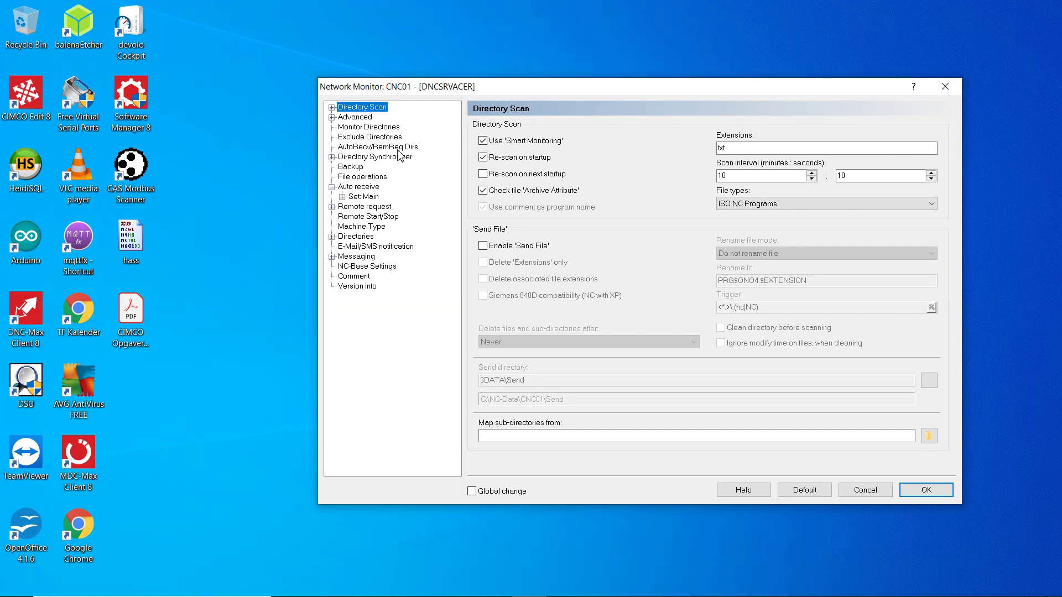
pyautogui.click(357, 188)
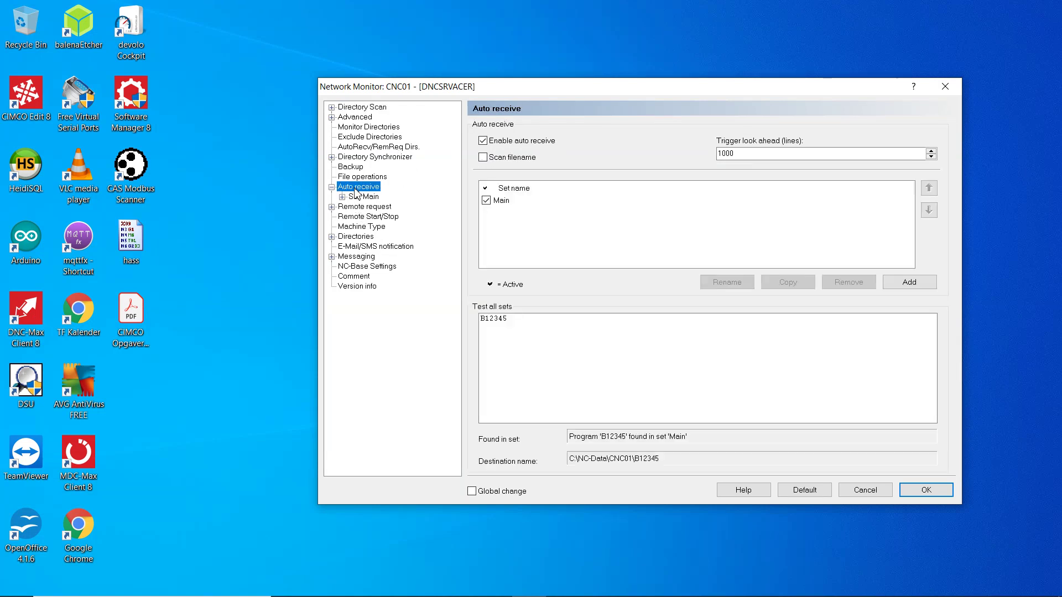
pyautogui.click(363, 197)
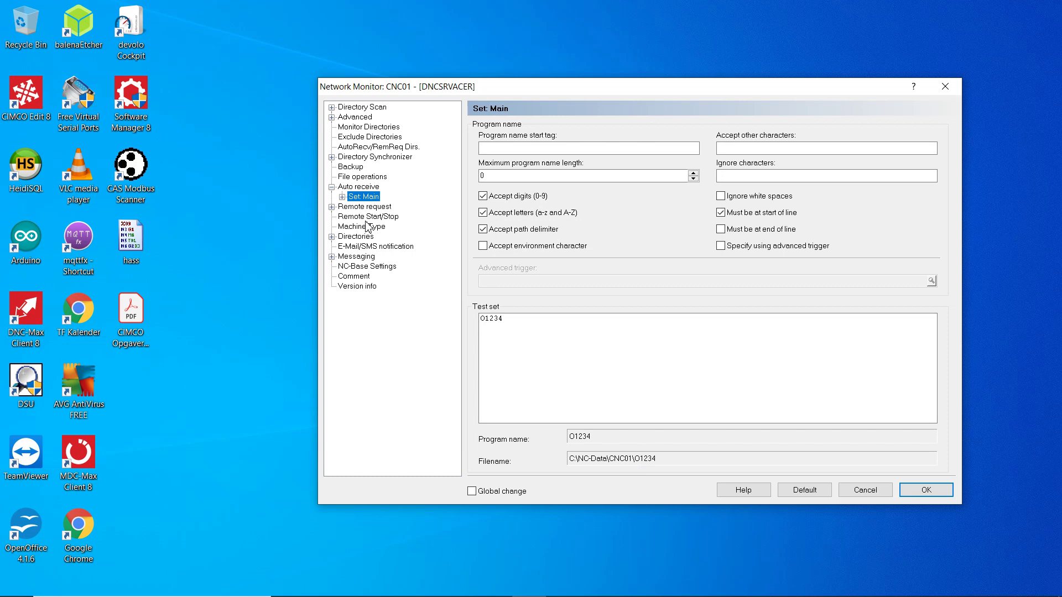
pyautogui.click(856, 491)
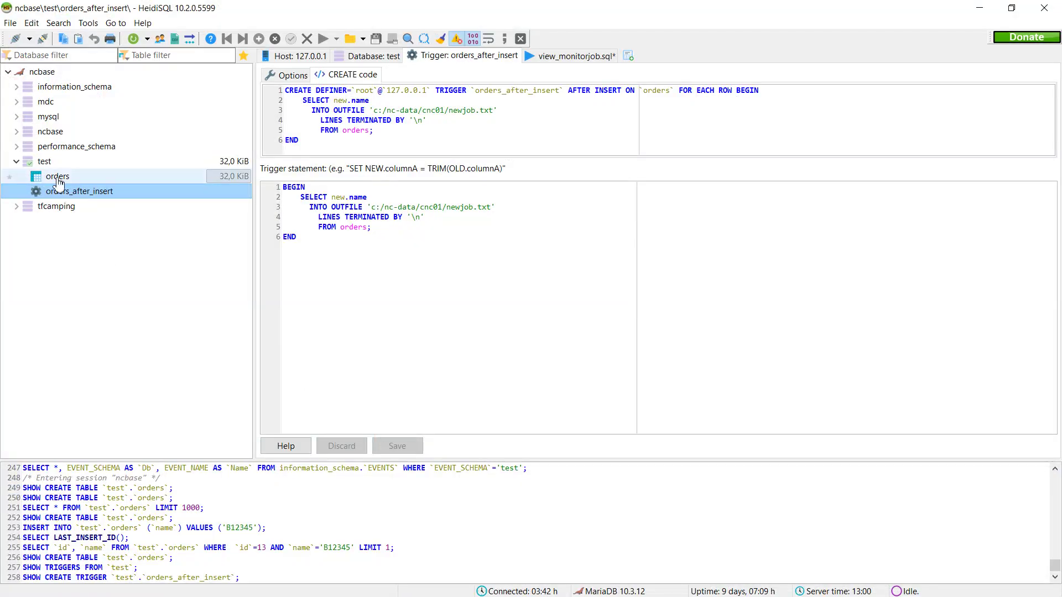
# Insert a new row with the name C12345 into the orders table's data in HeidiSQL
pyautogui.click(57, 178)
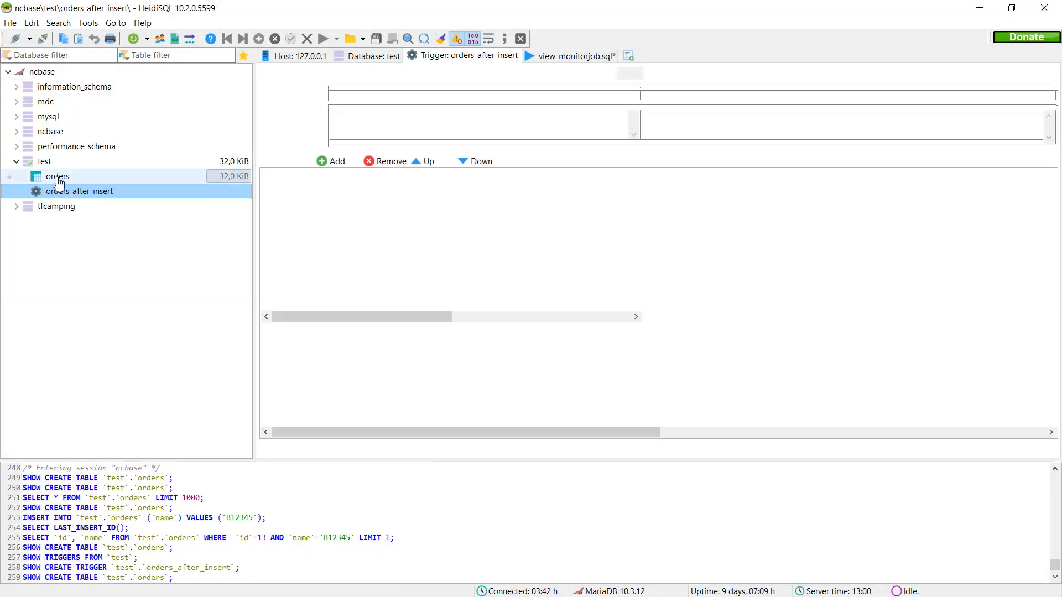
pyautogui.click(494, 56)
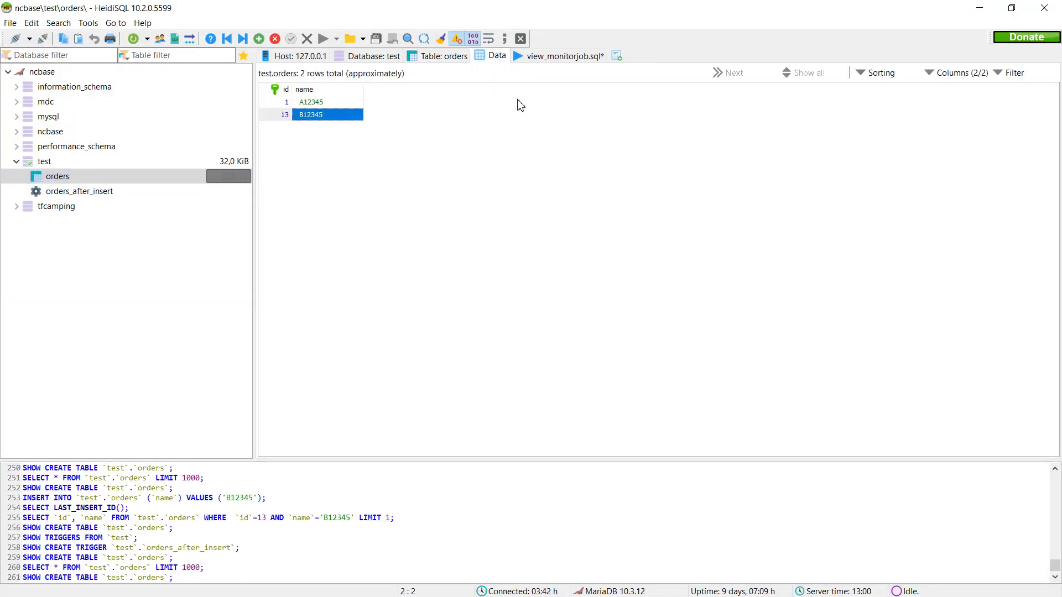
pyautogui.rightClick(396, 205)
pyautogui.click(417, 319)
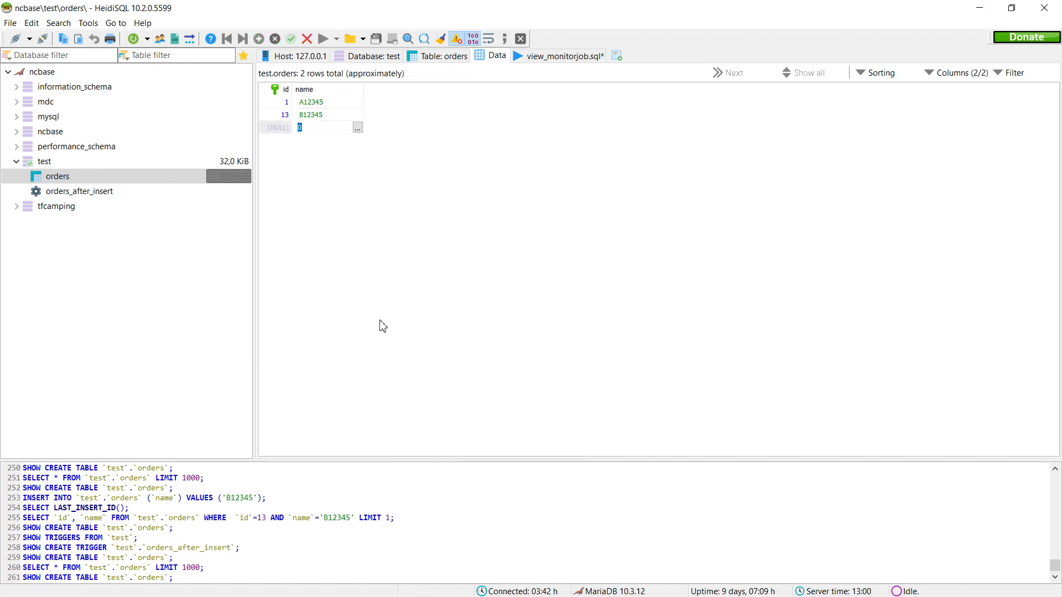
pyautogui.click(316, 128)
pyautogui.click(316, 128)
pyautogui.write('C12345')
pyautogui.press('Return')
pyautogui.click(306, 186)
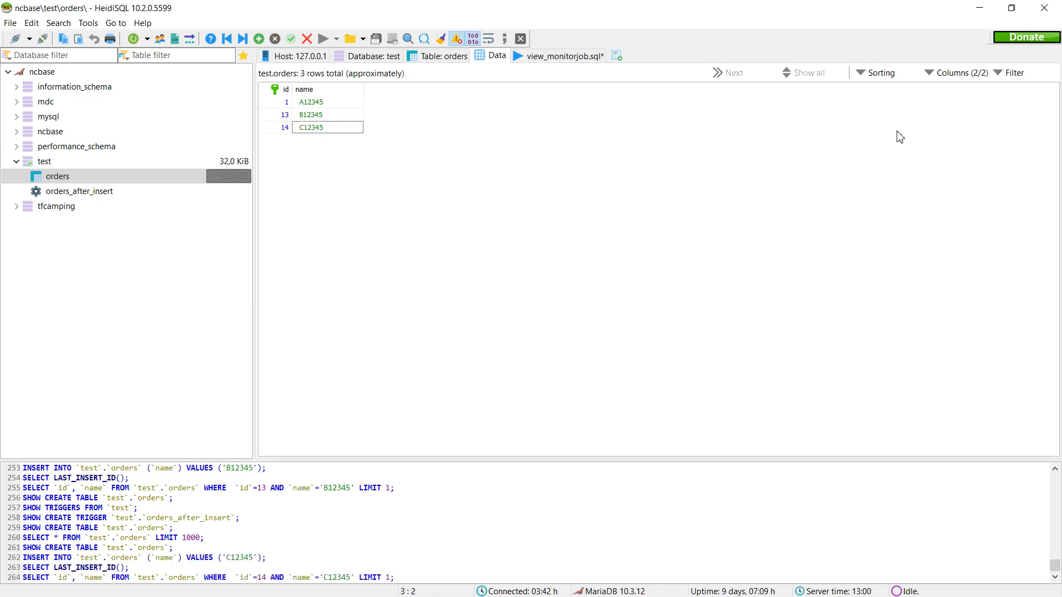
# Return to DNC-Max Client and check the system log for the CNC01 file transfers
pyautogui.click(976, 10)
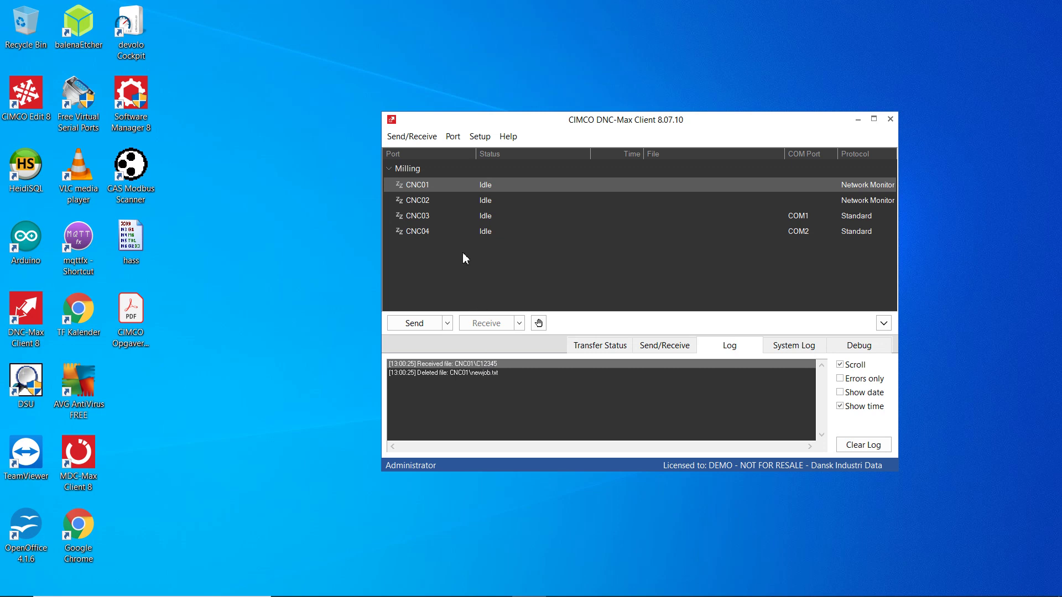
pyautogui.click(779, 346)
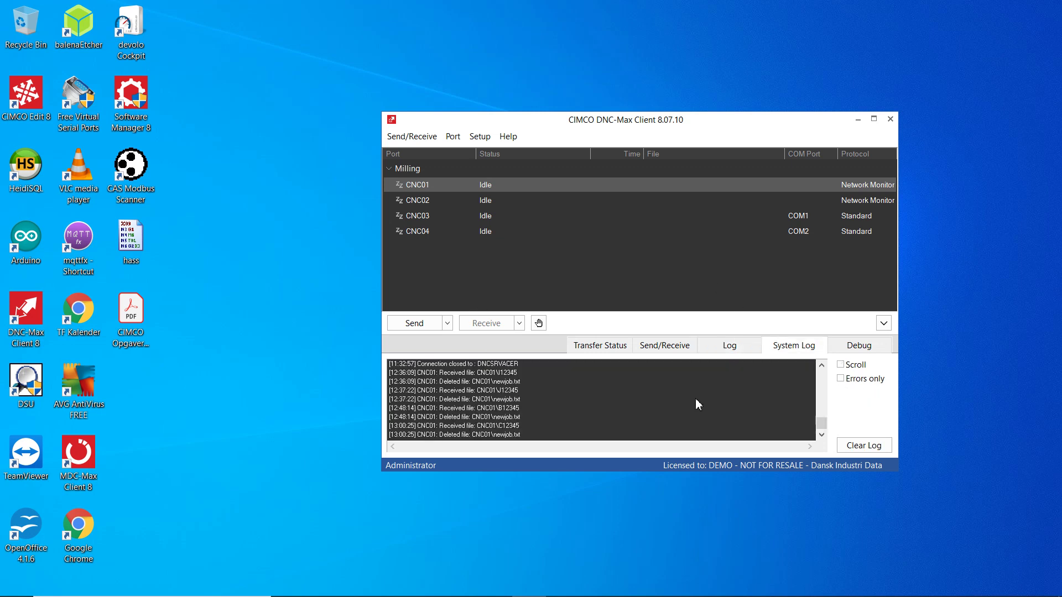
# Switch to MDC-Max Client, open a new event log and widen its File column to show full file names
pyautogui.moveTo(511, 594)
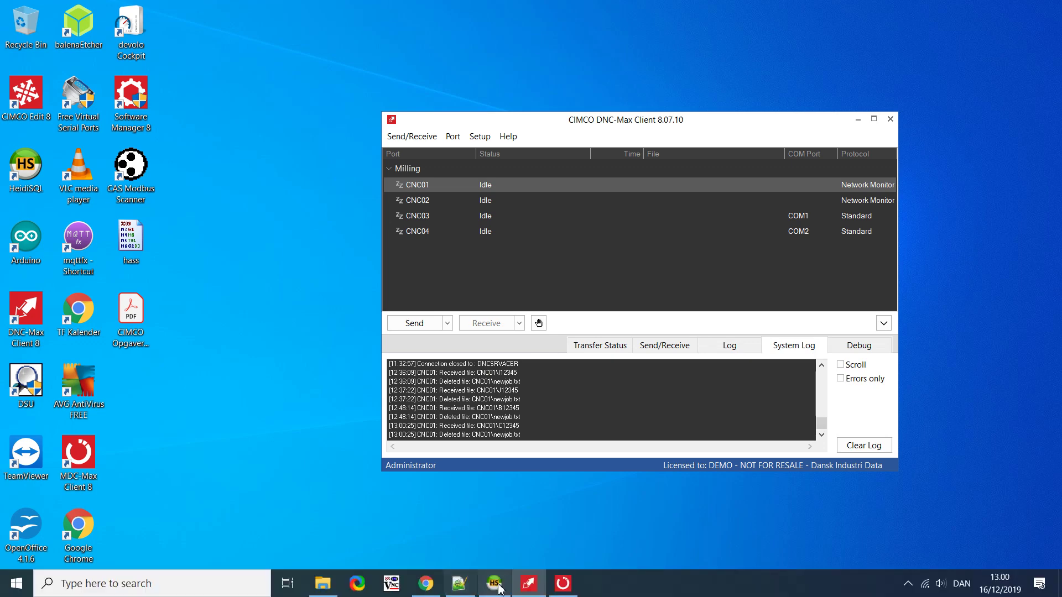
pyautogui.click(562, 586)
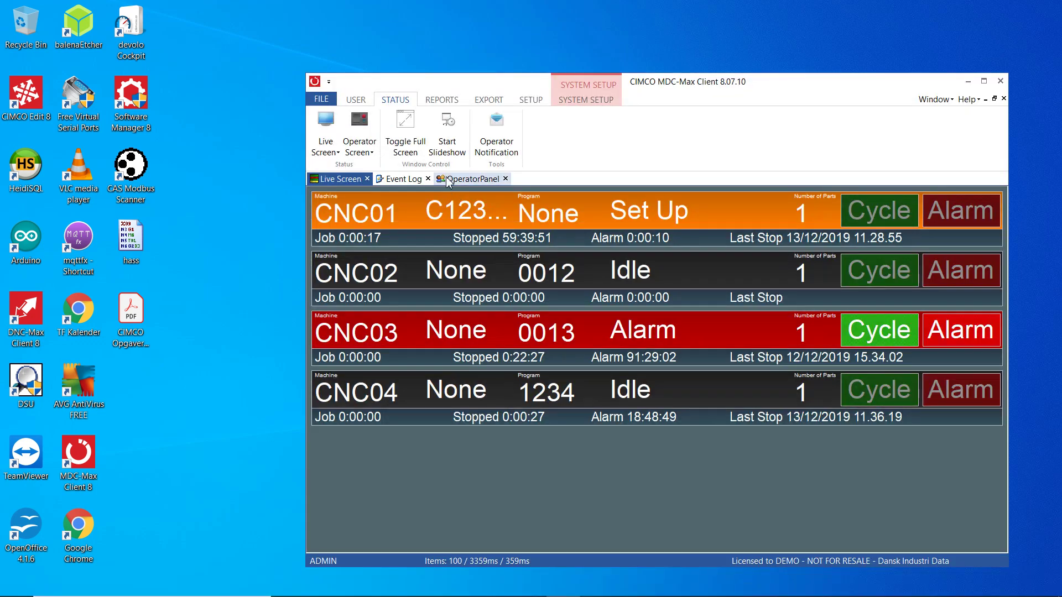
pyautogui.click(444, 101)
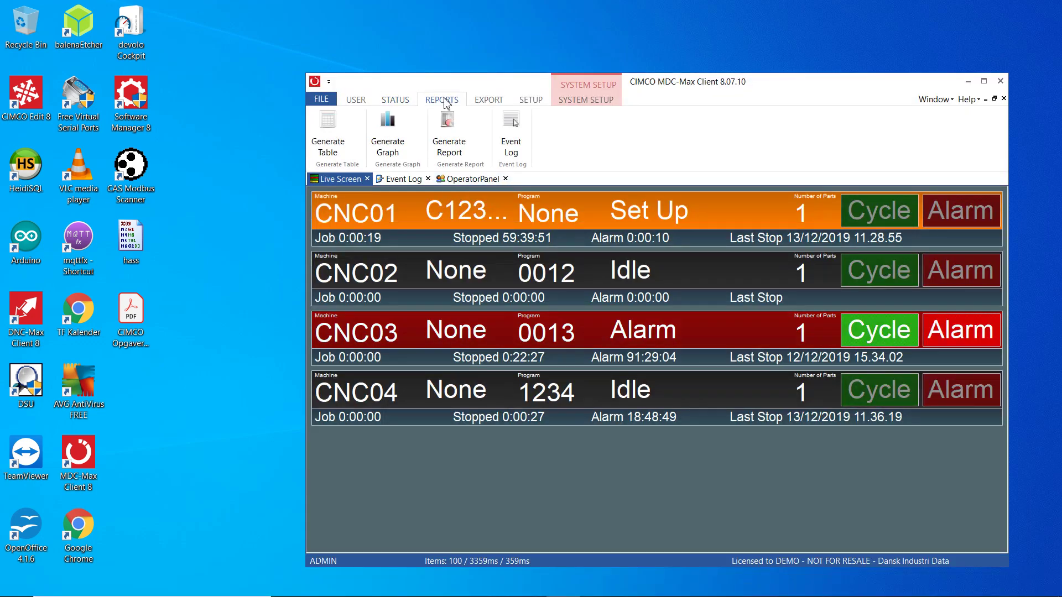
pyautogui.click(510, 133)
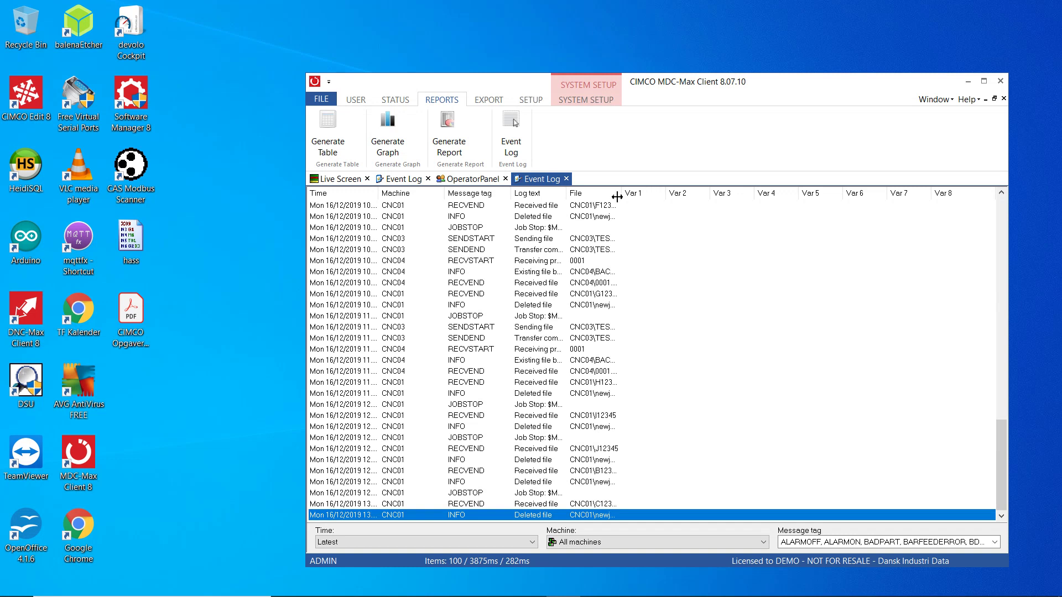
pyautogui.moveTo(622, 193); pyautogui.dragTo(768, 194)
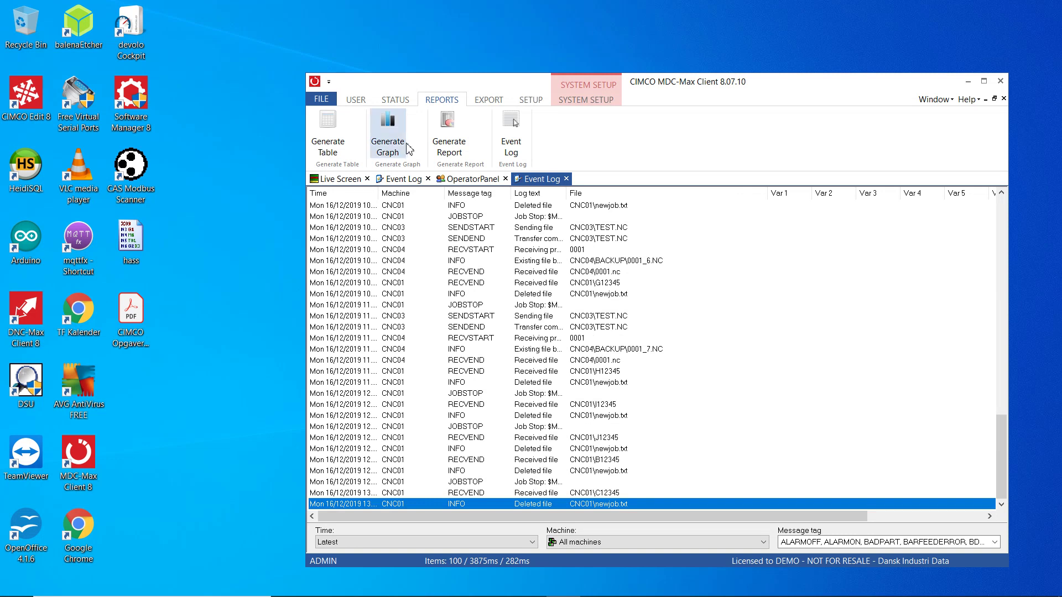
# Open the MDC Engine configuration and examine the MSG[RECVEND] AND MCHVAR[1]=1 condition in Job Setup
pyautogui.click(583, 100)
pyautogui.click(407, 151)
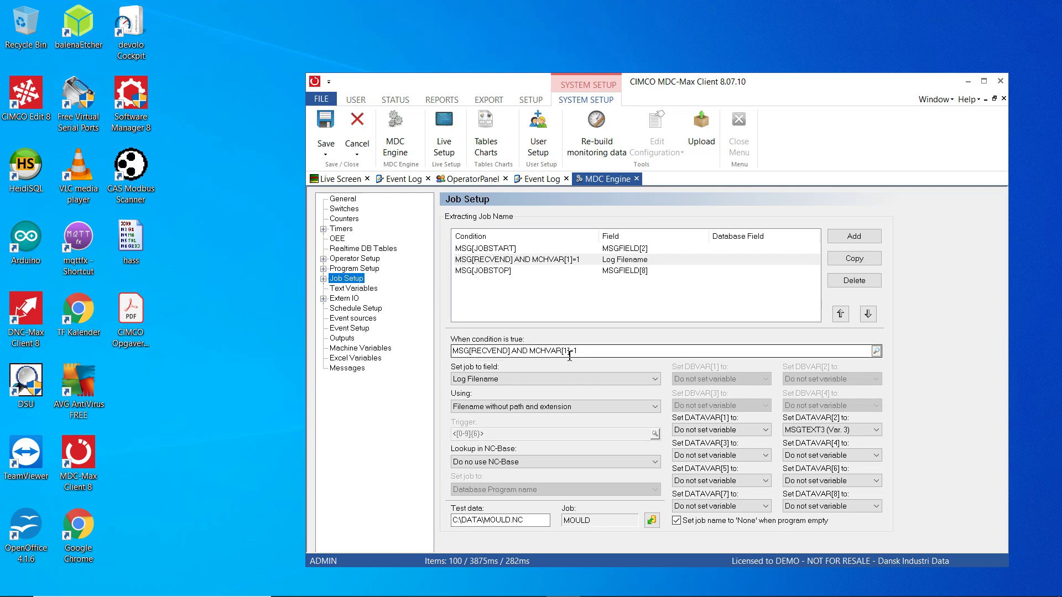
pyautogui.click(597, 355)
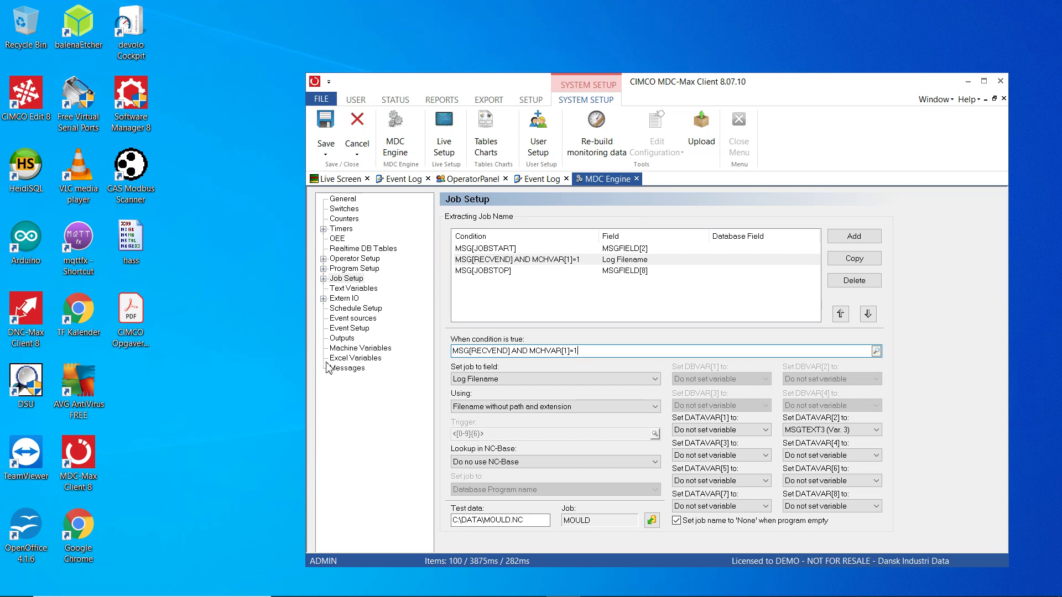
pyautogui.click(337, 348)
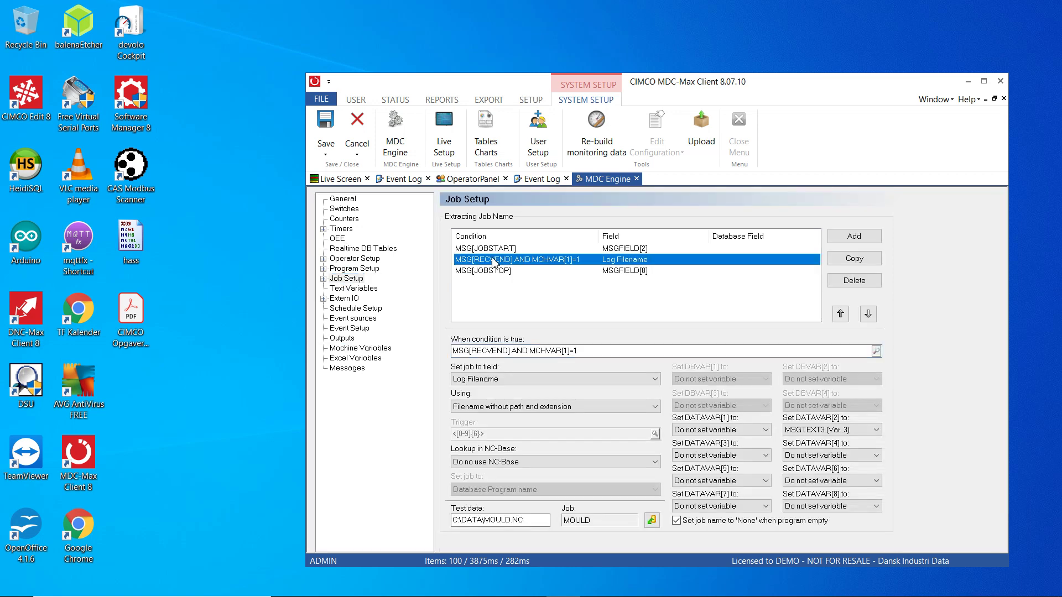
# Examine the start and stop conditions of the JOB timer, and close the MDC Engine configuration without saving
pyautogui.click(334, 219)
pyautogui.click(334, 229)
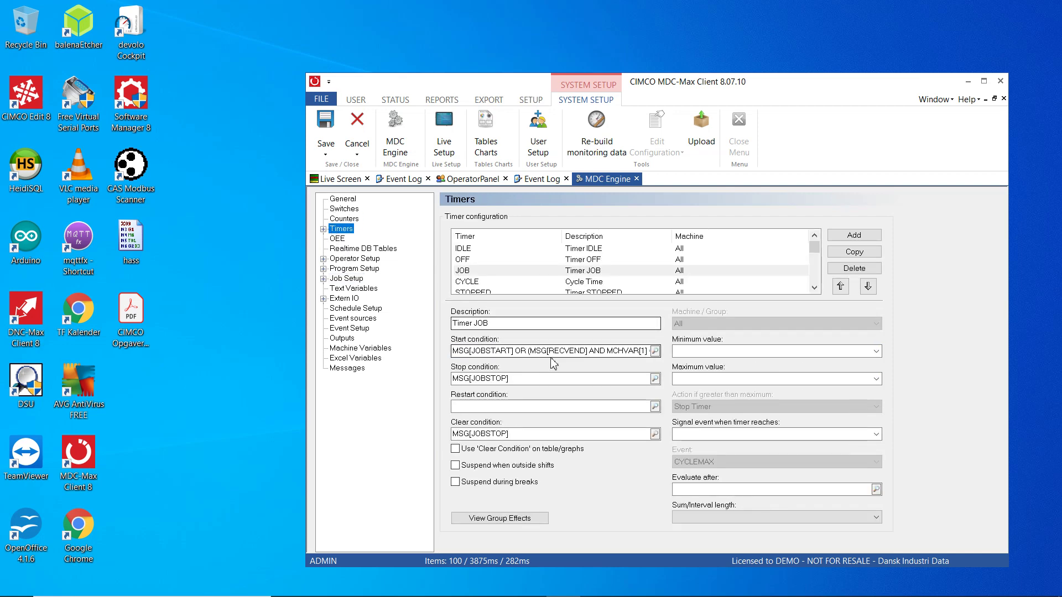
pyautogui.click(637, 179)
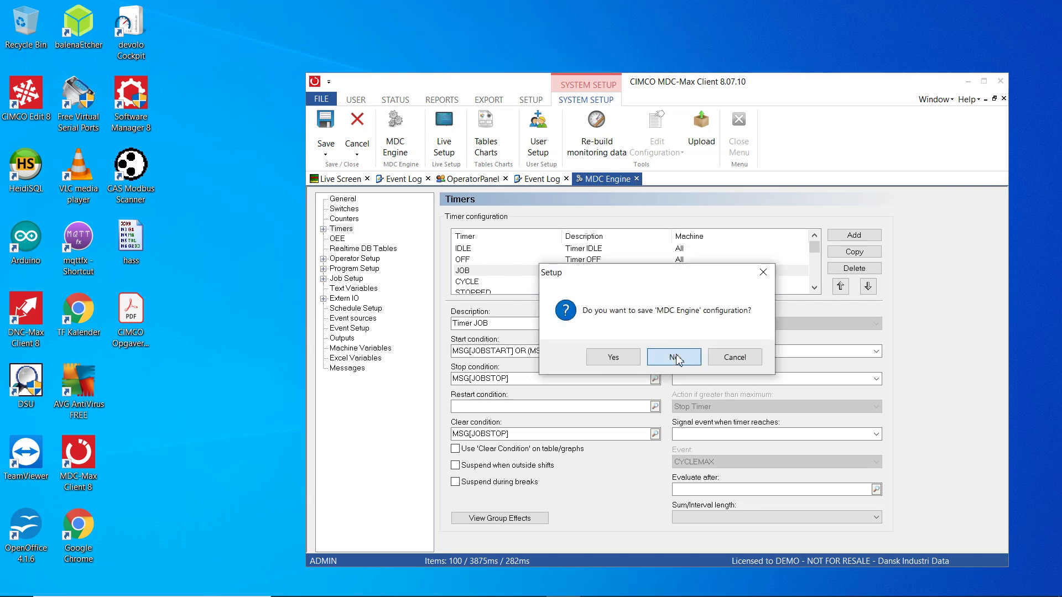
pyautogui.click(674, 357)
# Check the live screen and report CNC01 as READY TO RUN on the OperatorPanel
pyautogui.click(349, 179)
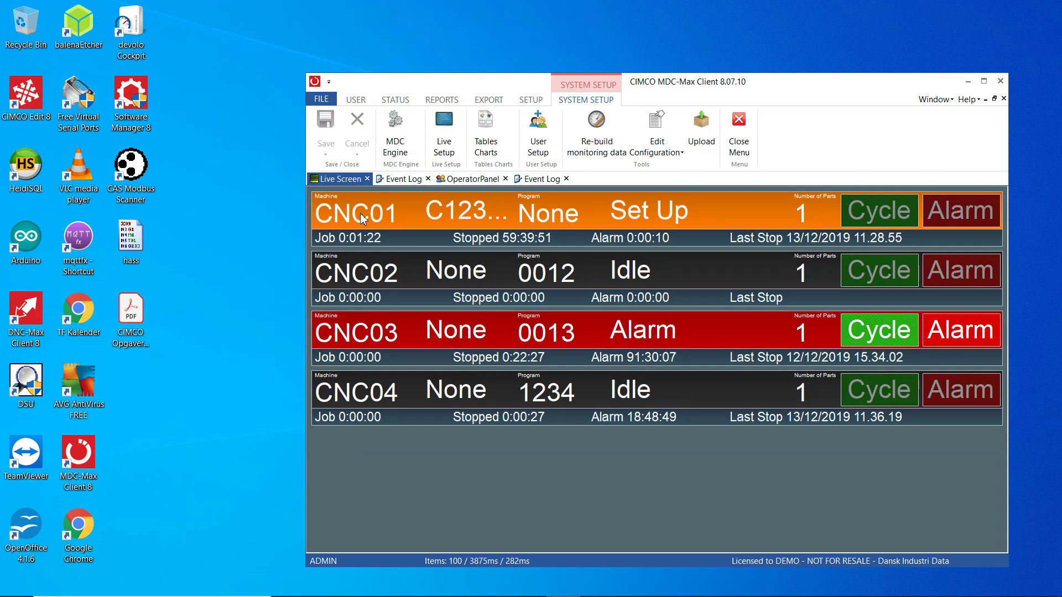
pyautogui.click(465, 179)
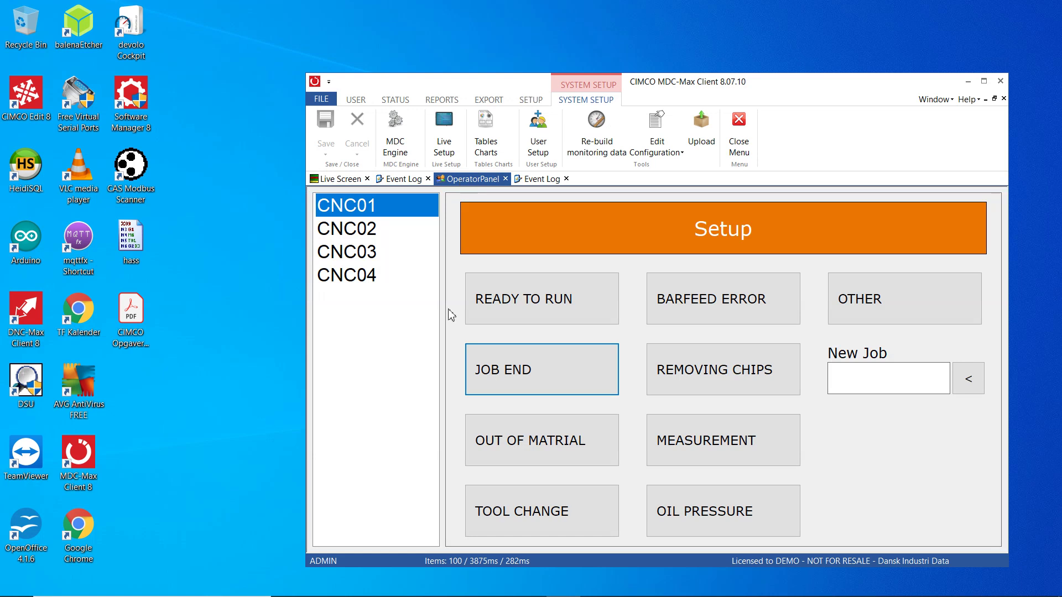
pyautogui.click(506, 301)
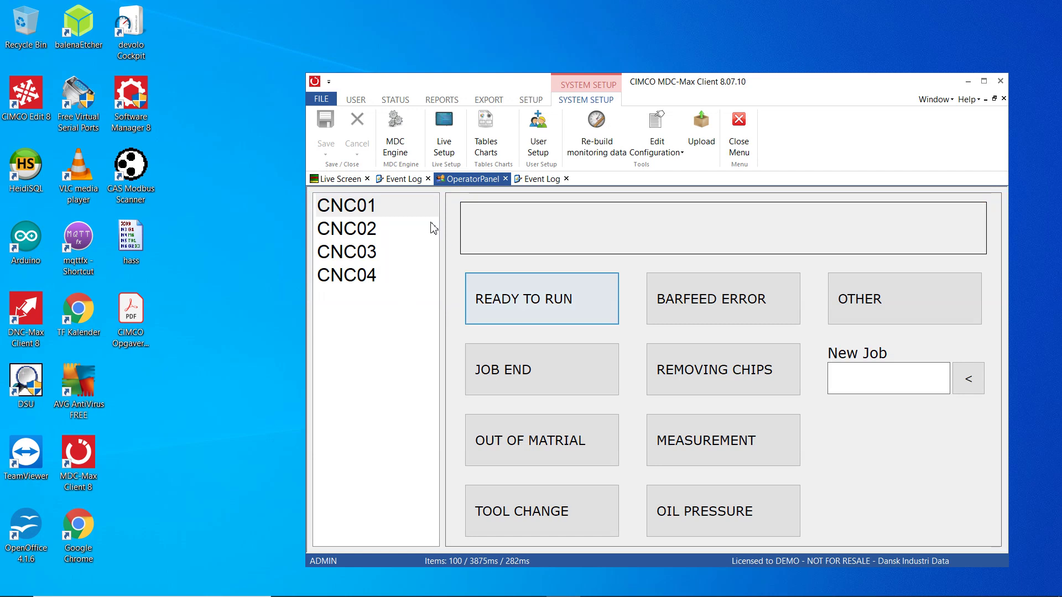
# Signal Cycle Start for CNC01 from the Manuel Events (Test) operator screen, check the live screen and minimise MDC-Max Client
pyautogui.click(395, 100)
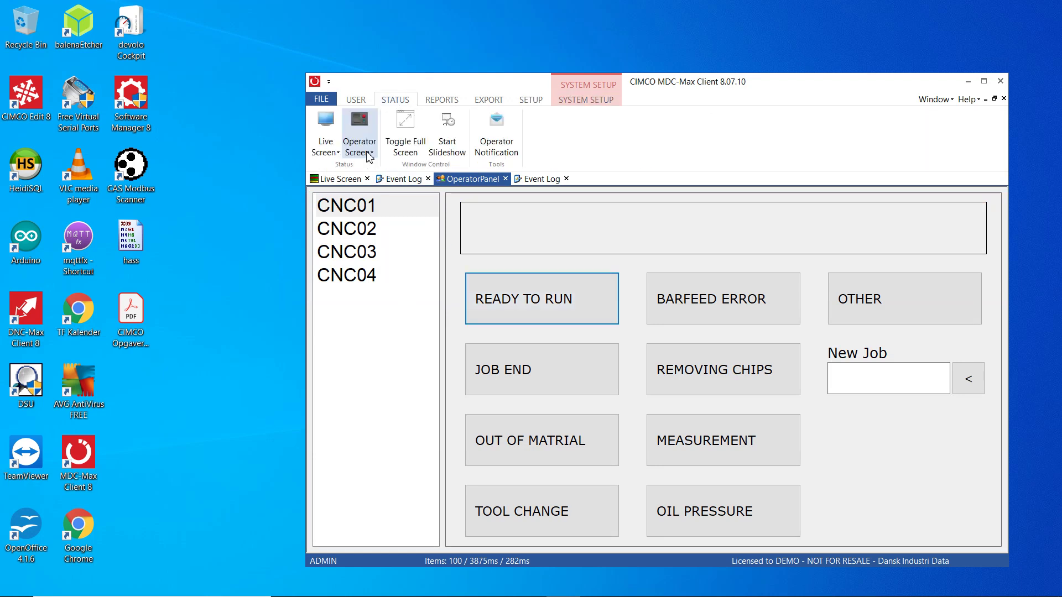
pyautogui.click(367, 158)
pyautogui.click(380, 163)
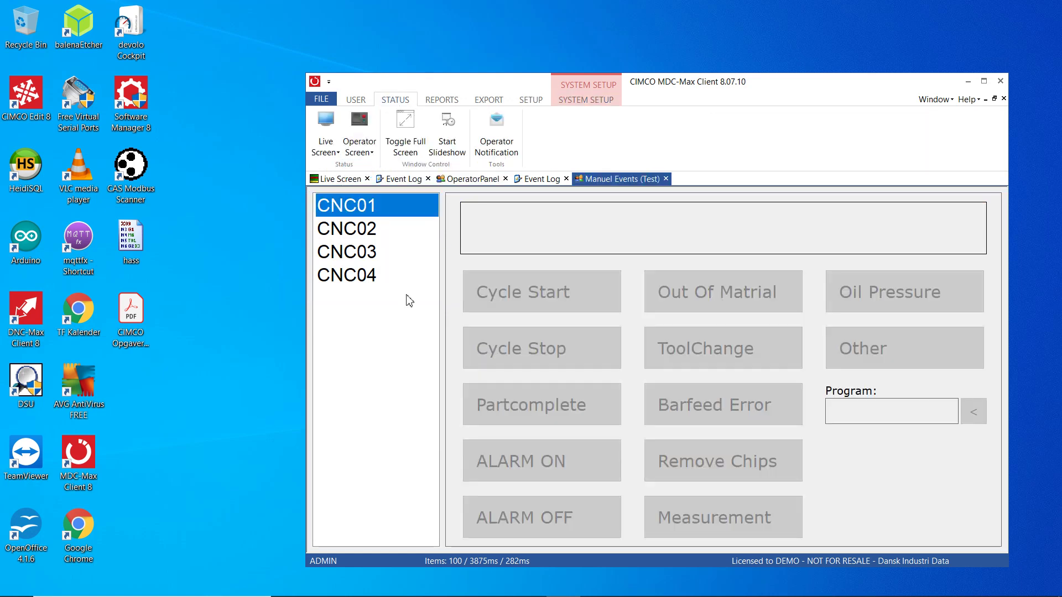
pyautogui.click(542, 292)
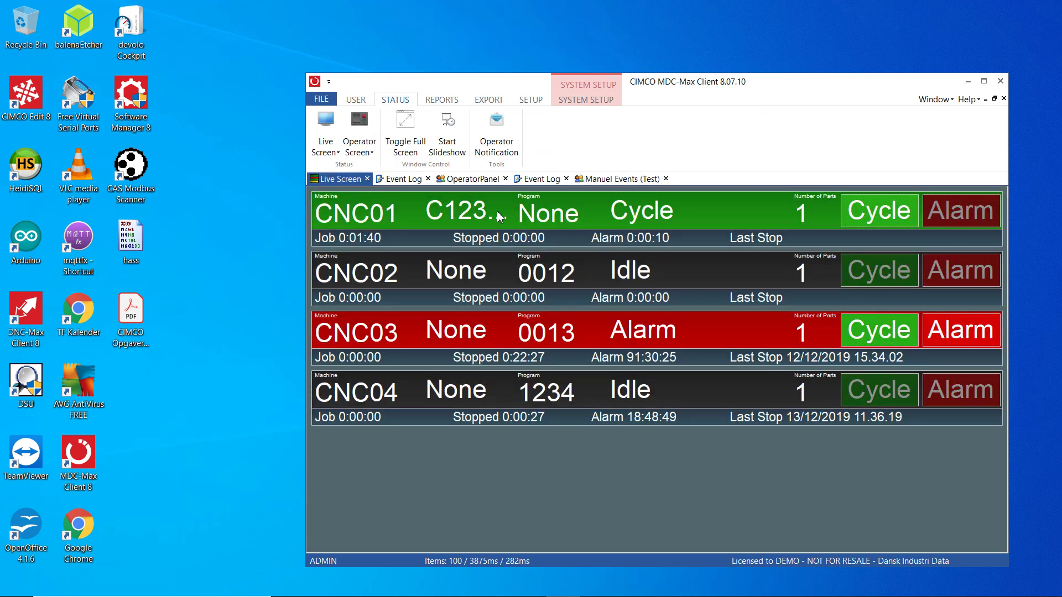
pyautogui.click(968, 81)
pyautogui.moveTo(868, 595)
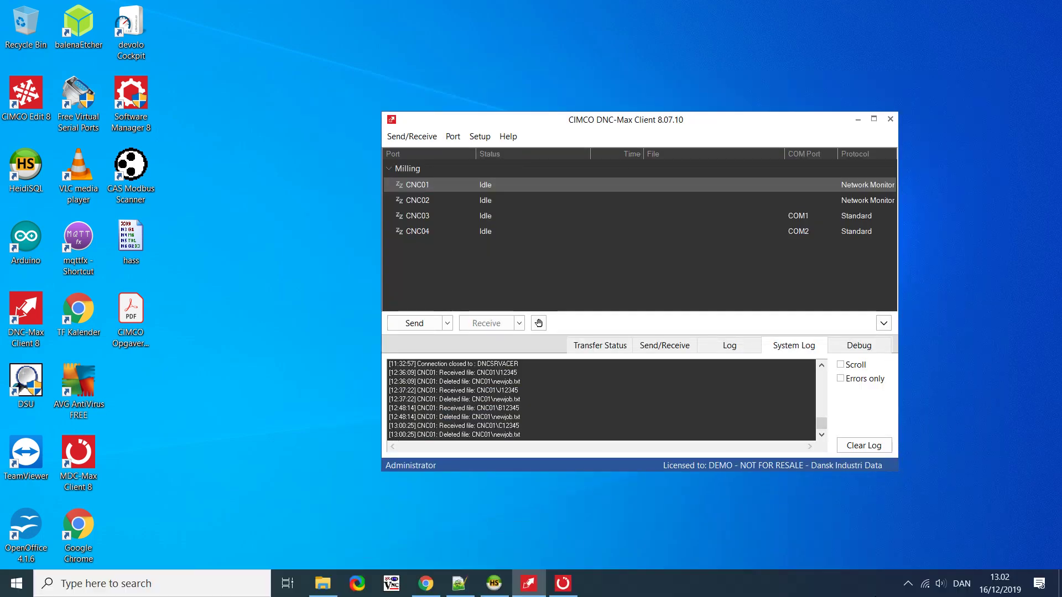